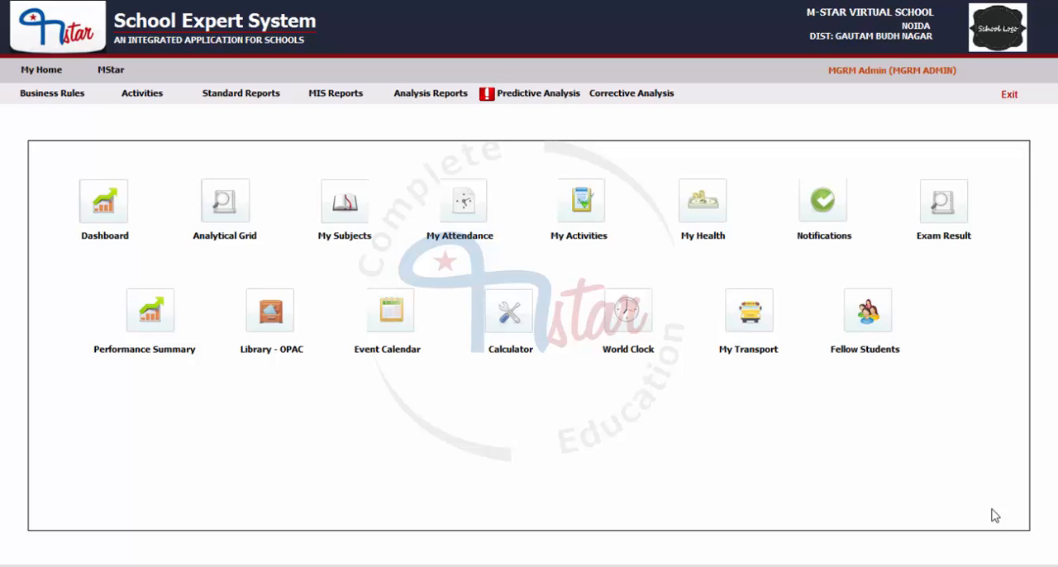
Step: Open the Exam Result Locking form of the Examination module
{"action": "left_click", "coordinate": [109, 69]}
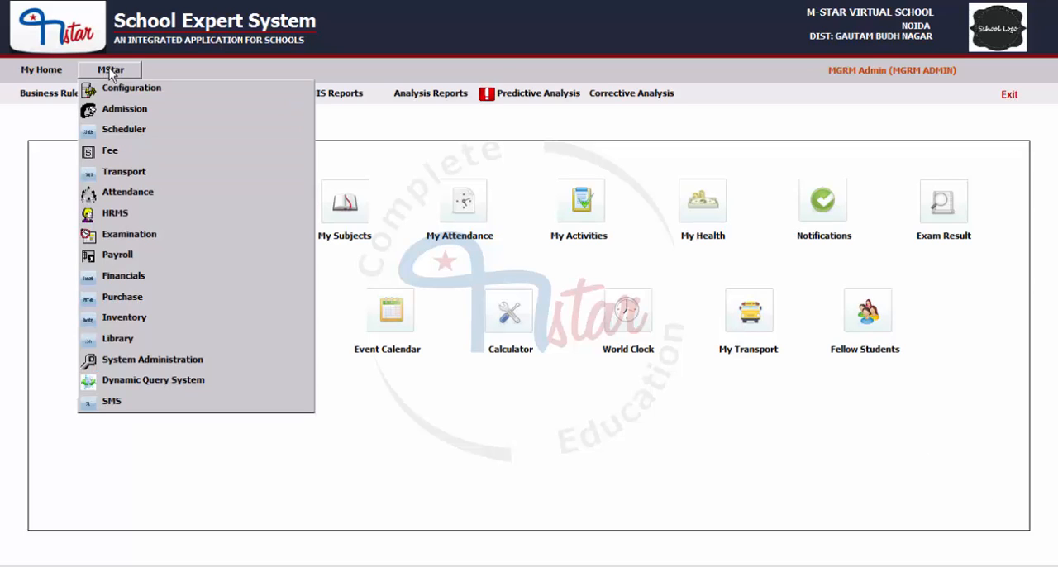
{"action": "left_click", "coordinate": [130, 235]}
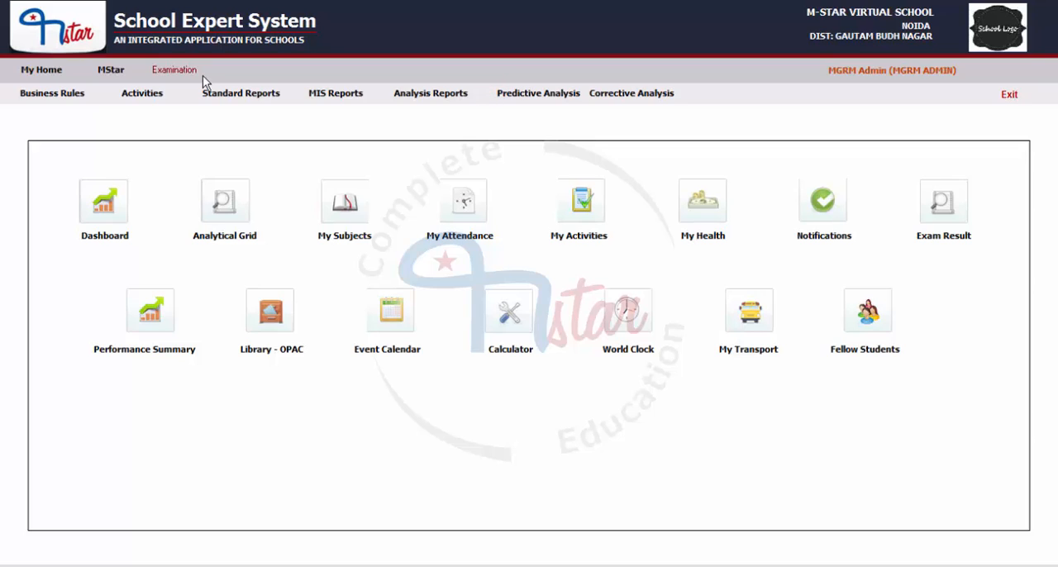
{"action": "left_click", "coordinate": [146, 97]}
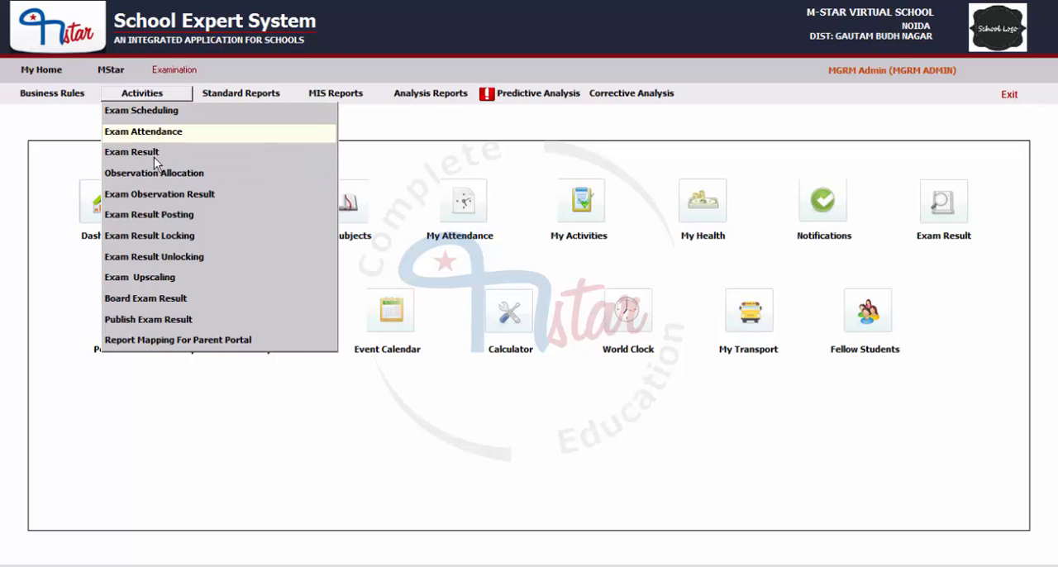
{"action": "left_click", "coordinate": [139, 235]}
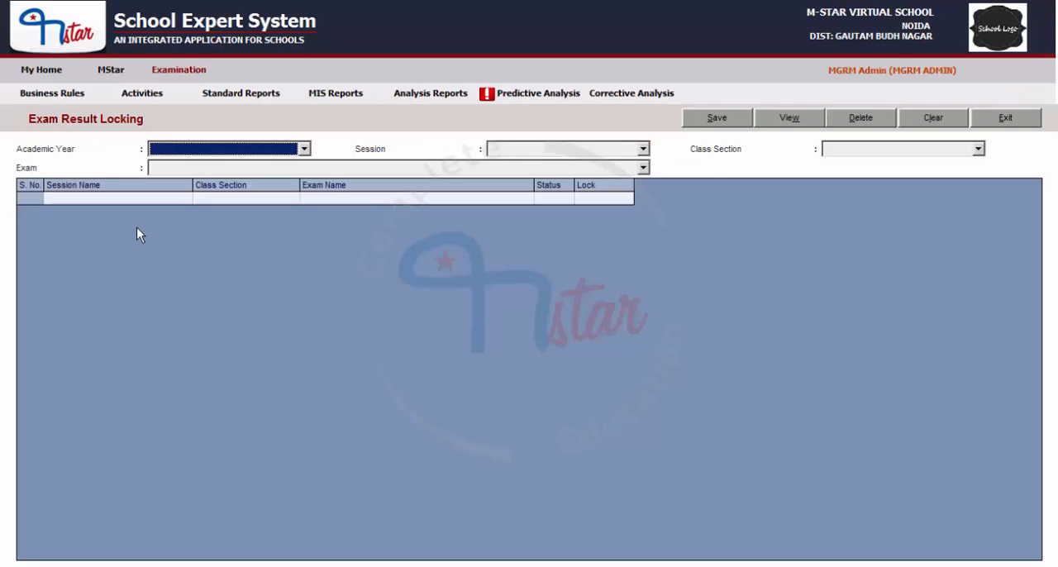
Step: List ALL exams for academic year 2015-2016, session Middle, class section VI A
{"action": "left_click", "coordinate": [189, 152]}
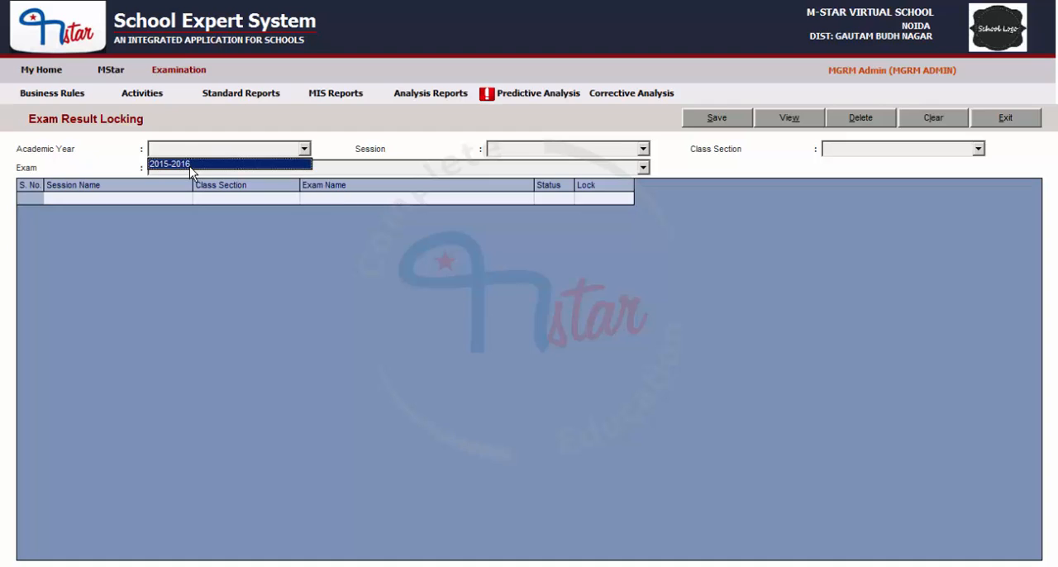
{"action": "left_click", "coordinate": [189, 163]}
{"action": "left_click", "coordinate": [547, 154]}
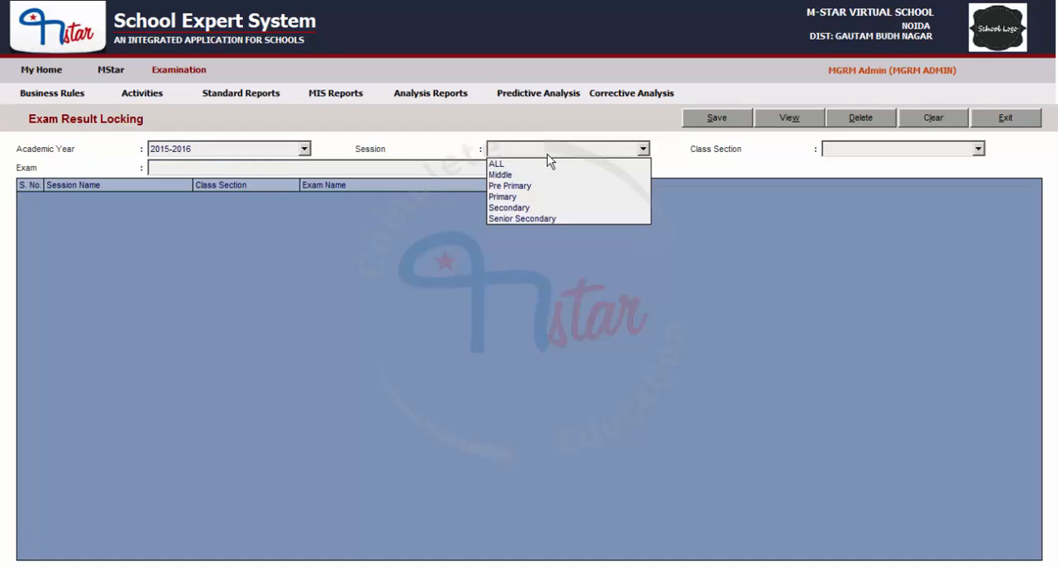
{"action": "left_click", "coordinate": [505, 174]}
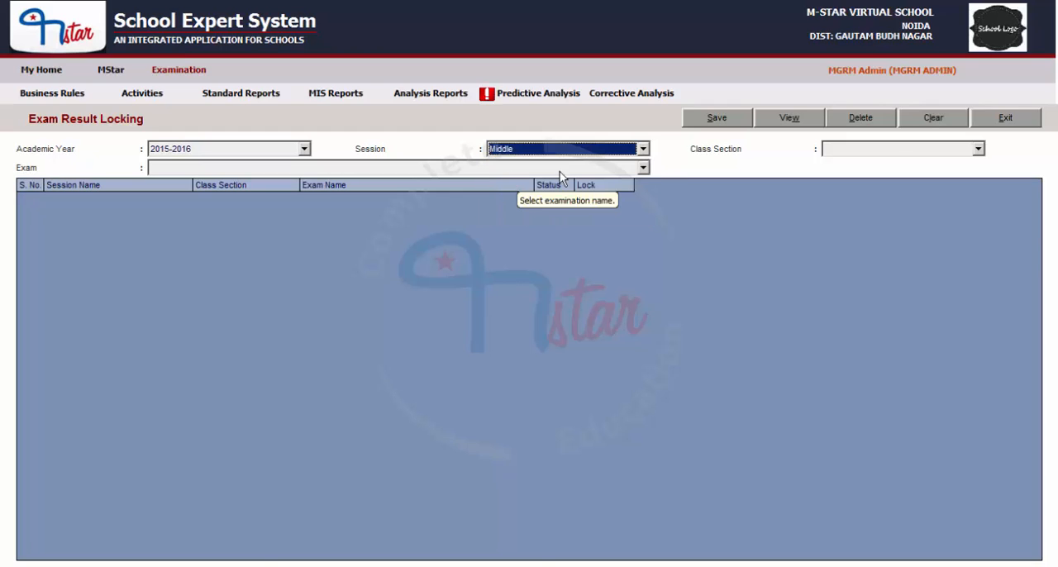
{"action": "left_click", "coordinate": [892, 152]}
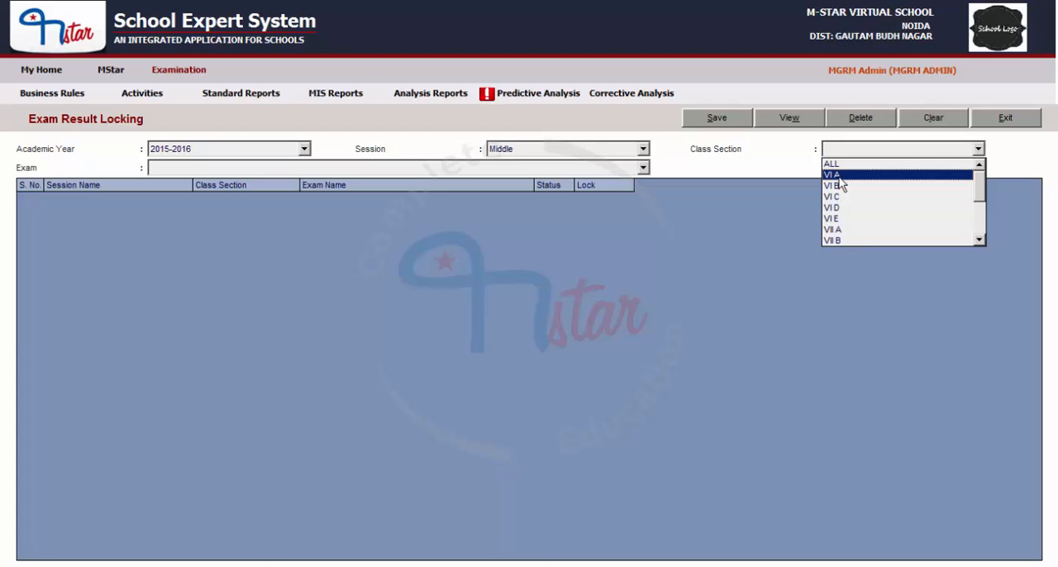
{"action": "left_click", "coordinate": [835, 175]}
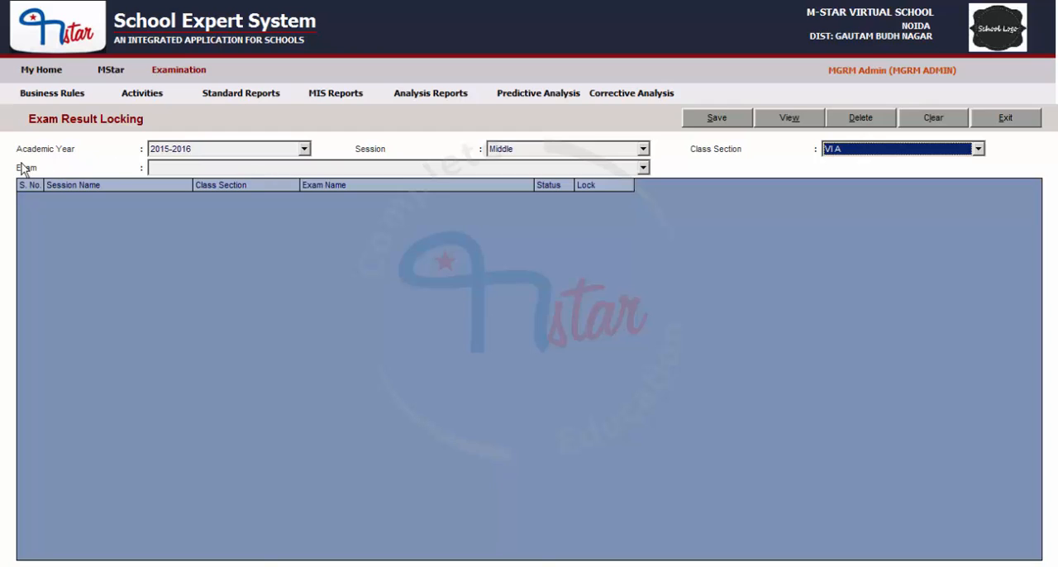
{"action": "left_click", "coordinate": [434, 170]}
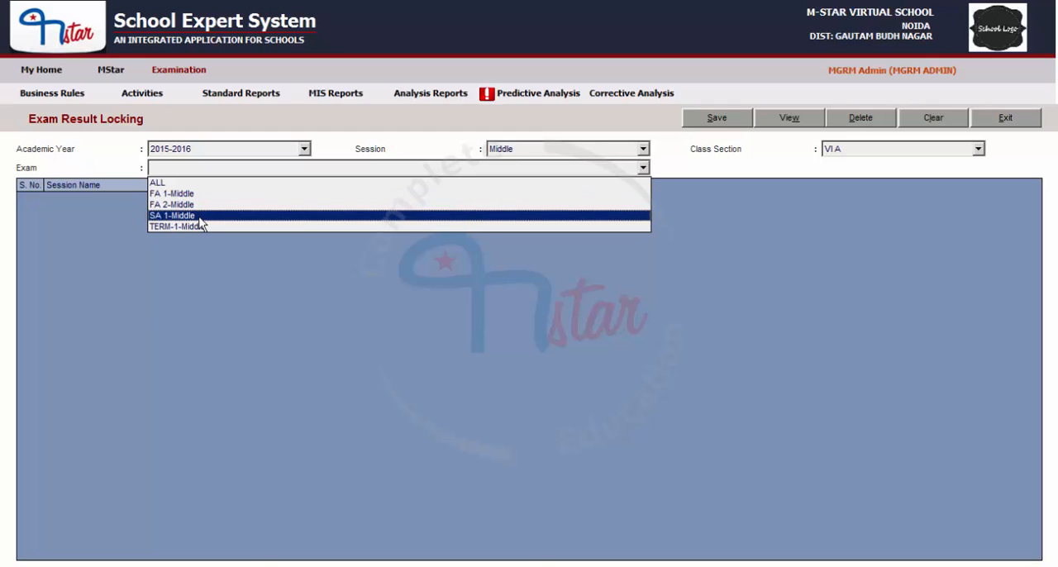
{"action": "left_click", "coordinate": [174, 183]}
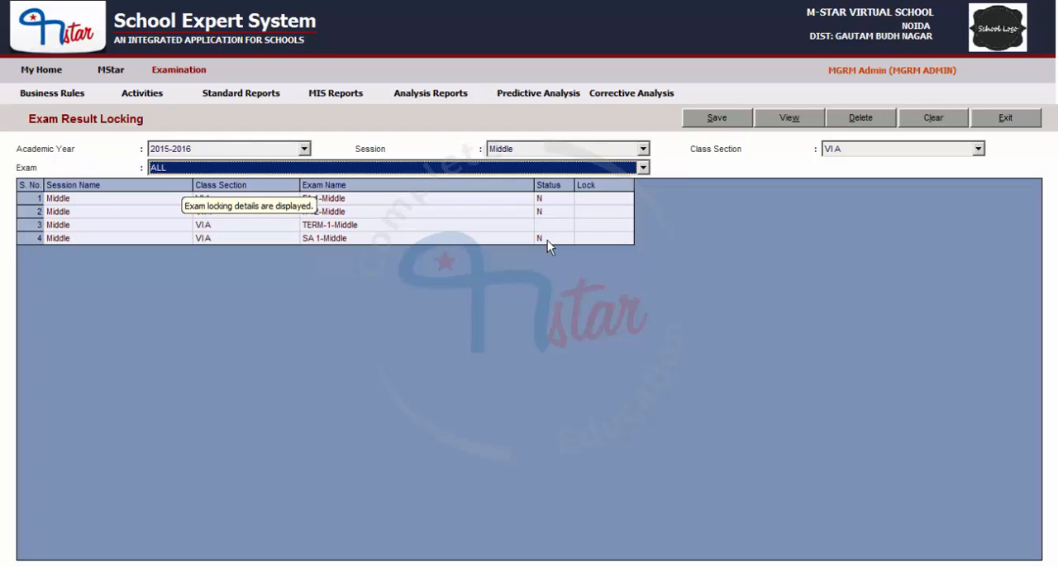
Step: Narrow the list to exam SA 1-Middle, set its Lock value to Y, and save the lock
{"action": "left_click", "coordinate": [203, 169]}
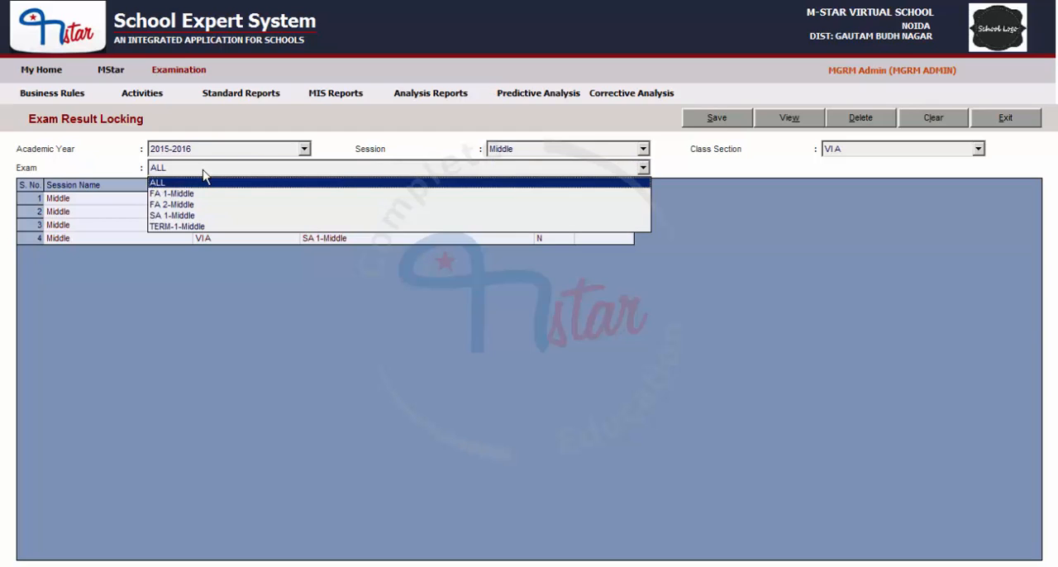
{"action": "left_click", "coordinate": [175, 216]}
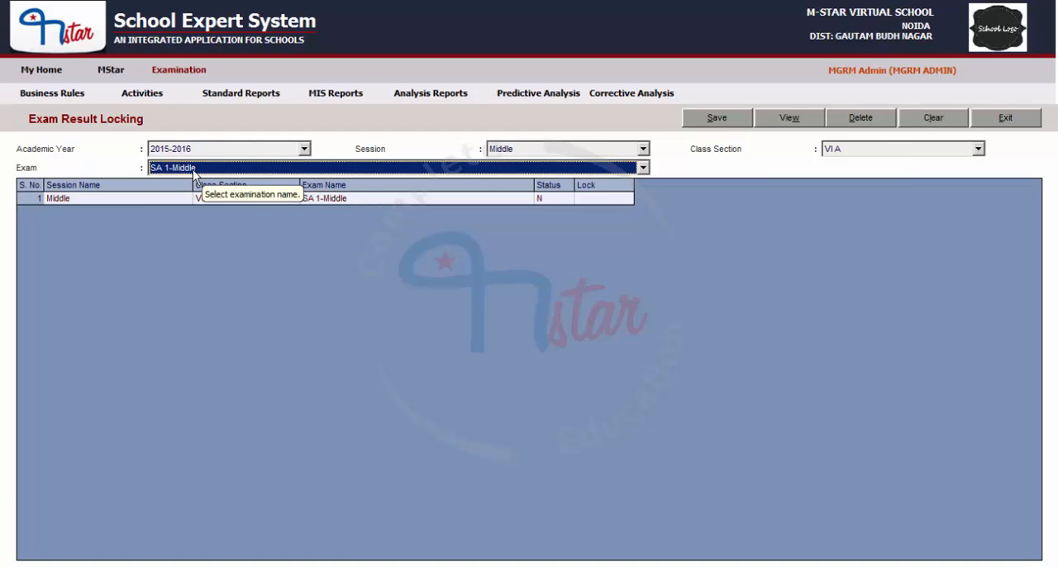
{"action": "left_click", "coordinate": [549, 199]}
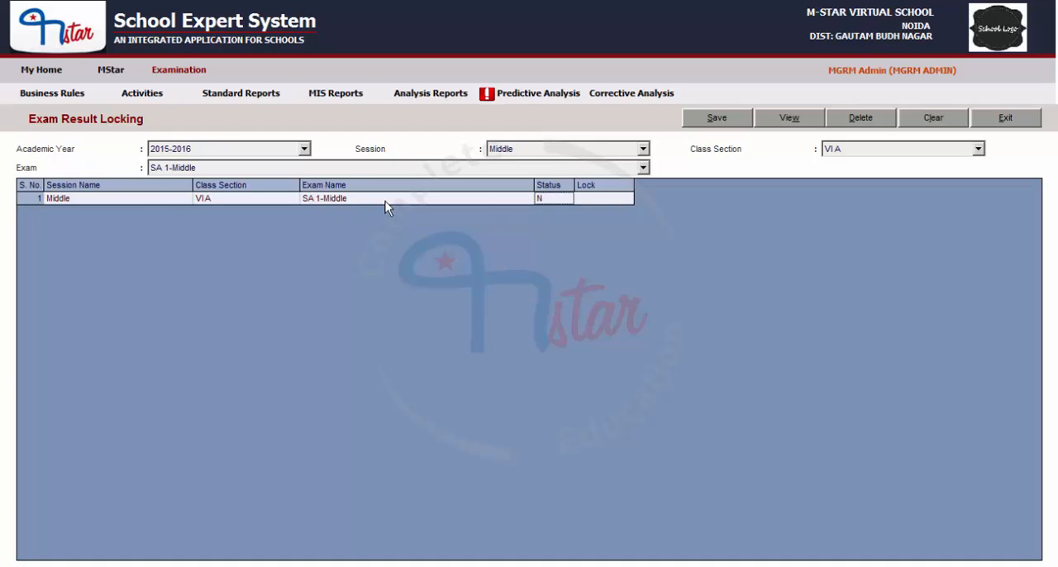
{"action": "left_click", "coordinate": [603, 197]}
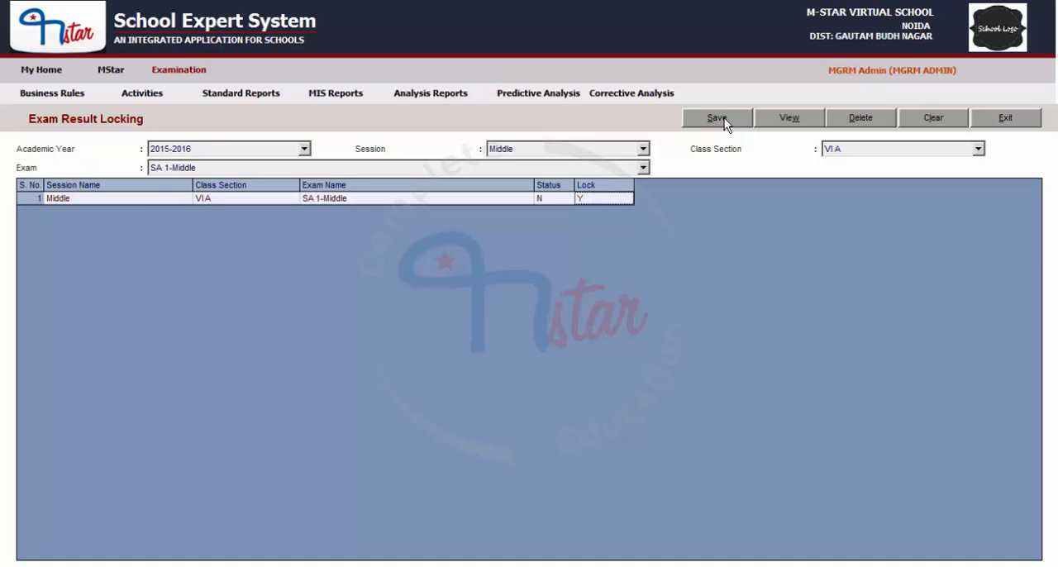
{"action": "left_click", "coordinate": [725, 124]}
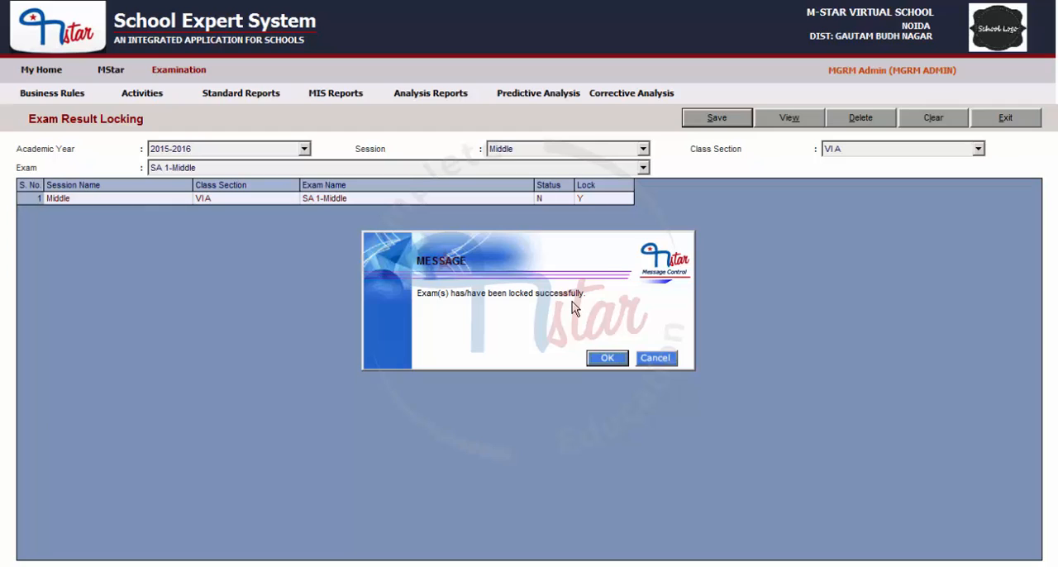
{"action": "left_click", "coordinate": [618, 362]}
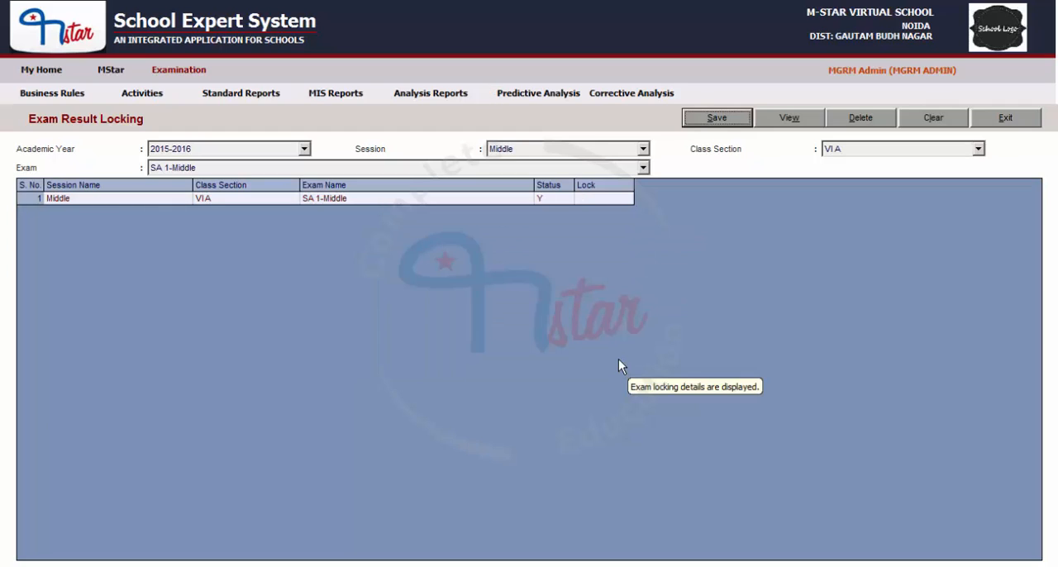
Step: Clear the form and list ALL exams again for 2015-2016, session Middle, class section VI A to check their lock status
{"action": "left_click", "coordinate": [929, 120]}
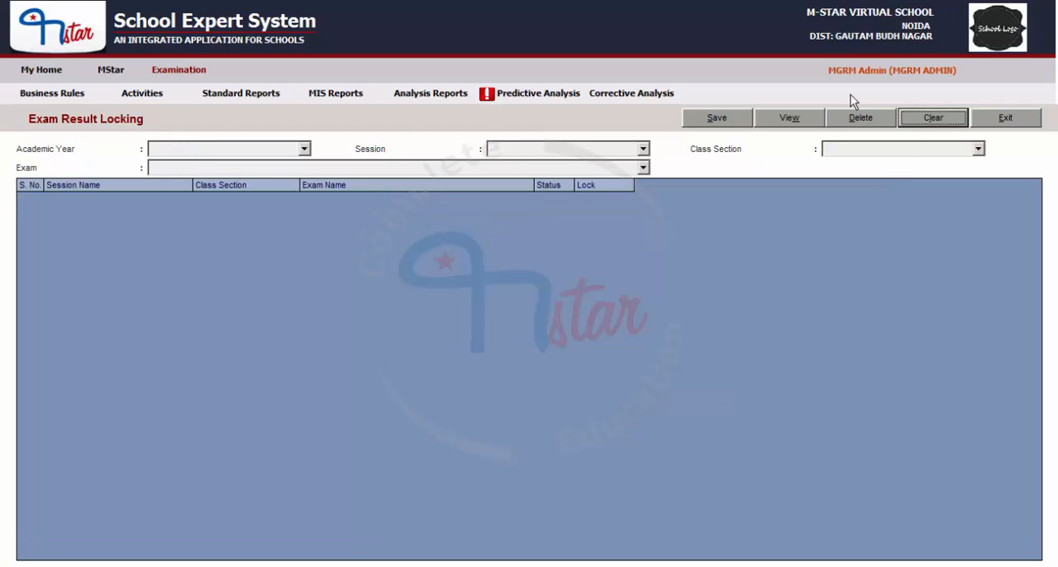
{"action": "left_click", "coordinate": [170, 149]}
{"action": "left_click", "coordinate": [182, 163]}
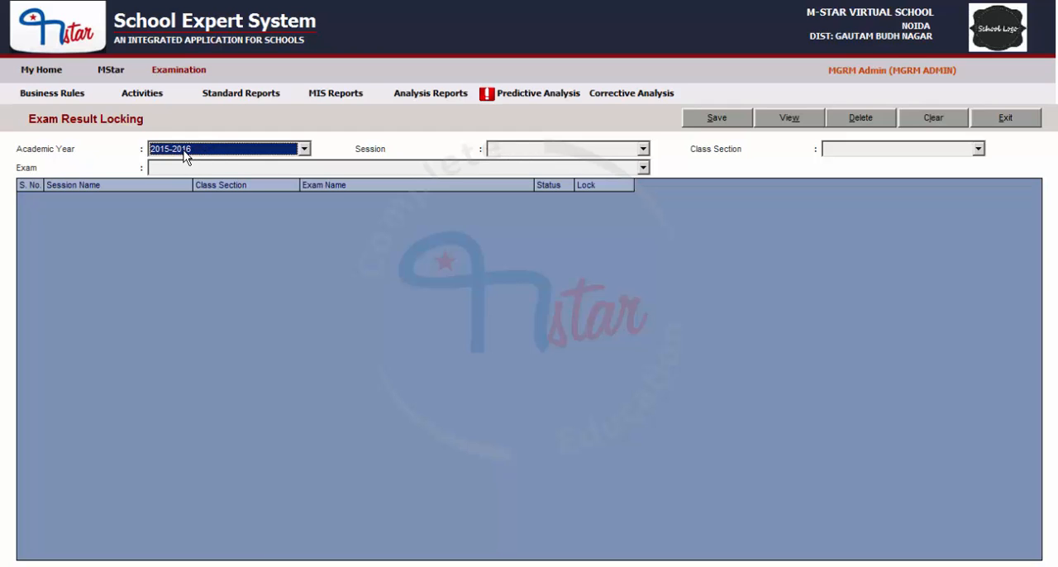
{"action": "left_click", "coordinate": [541, 150]}
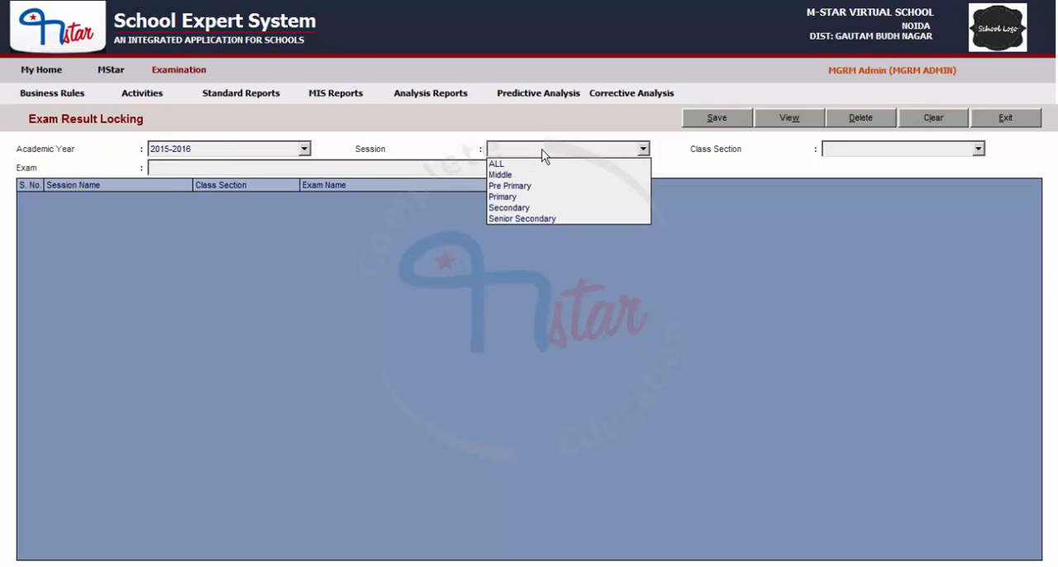
{"action": "left_click", "coordinate": [505, 175]}
{"action": "left_click", "coordinate": [883, 151]}
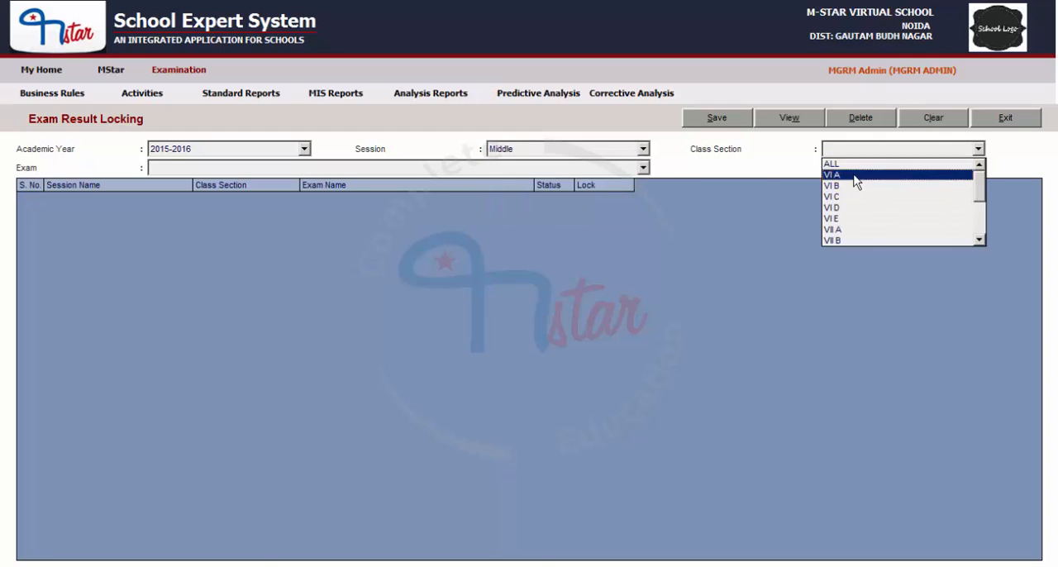
{"action": "left_click", "coordinate": [855, 174]}
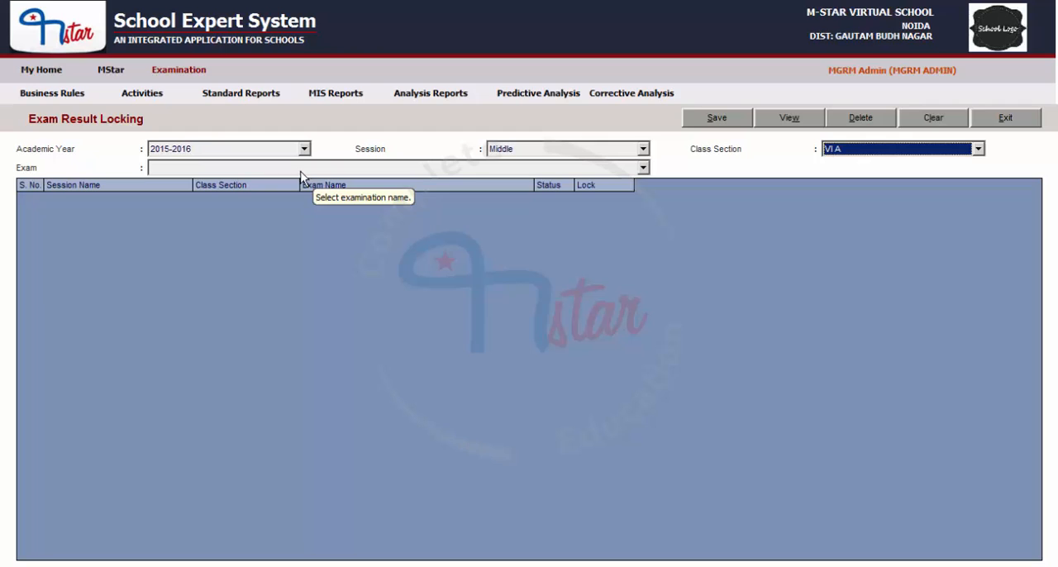
{"action": "left_click", "coordinate": [248, 169]}
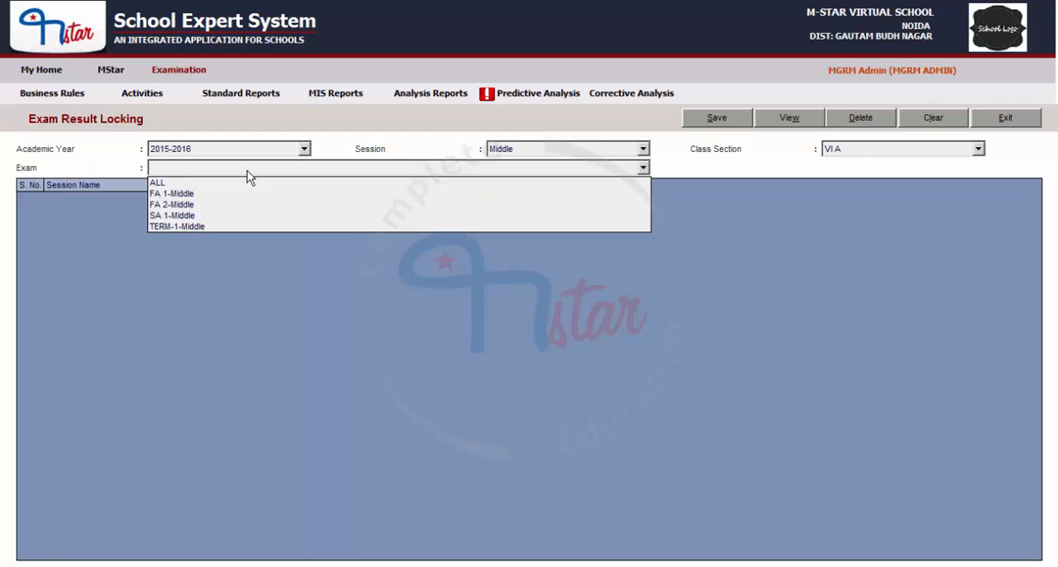
{"action": "left_click", "coordinate": [161, 182]}
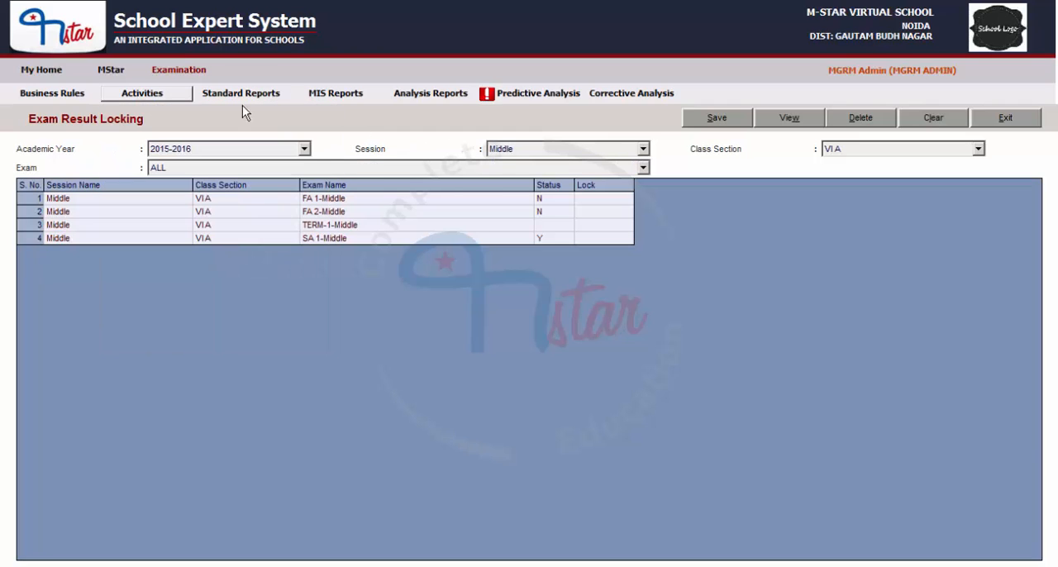
Step: Open the Exam Result form and load exam SA 1-Middle for 2015-2016, session Middle, class VI, section A
{"action": "mouse_move", "coordinate": [169, 92]}
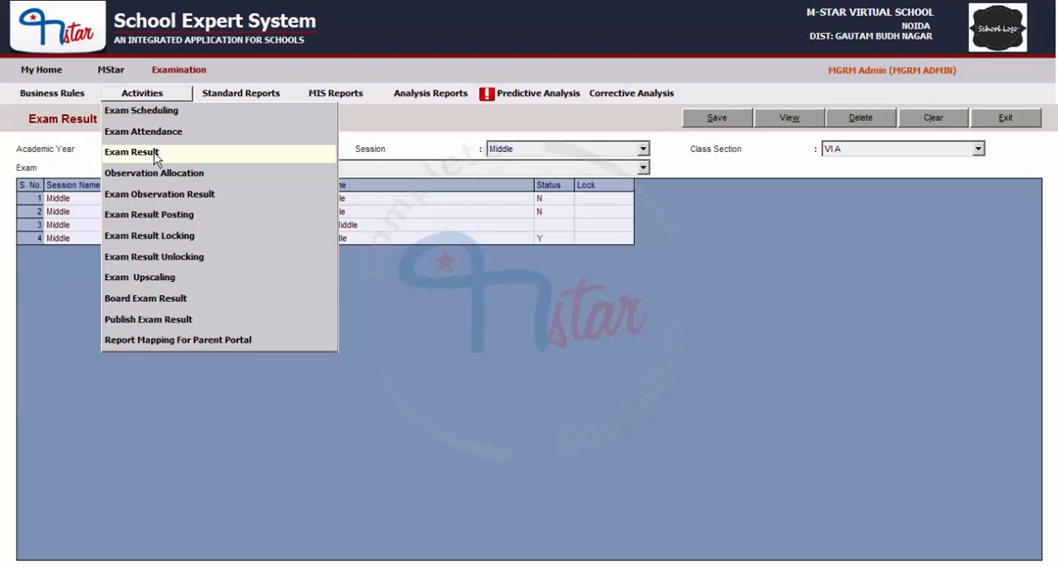
{"action": "left_click", "coordinate": [156, 157]}
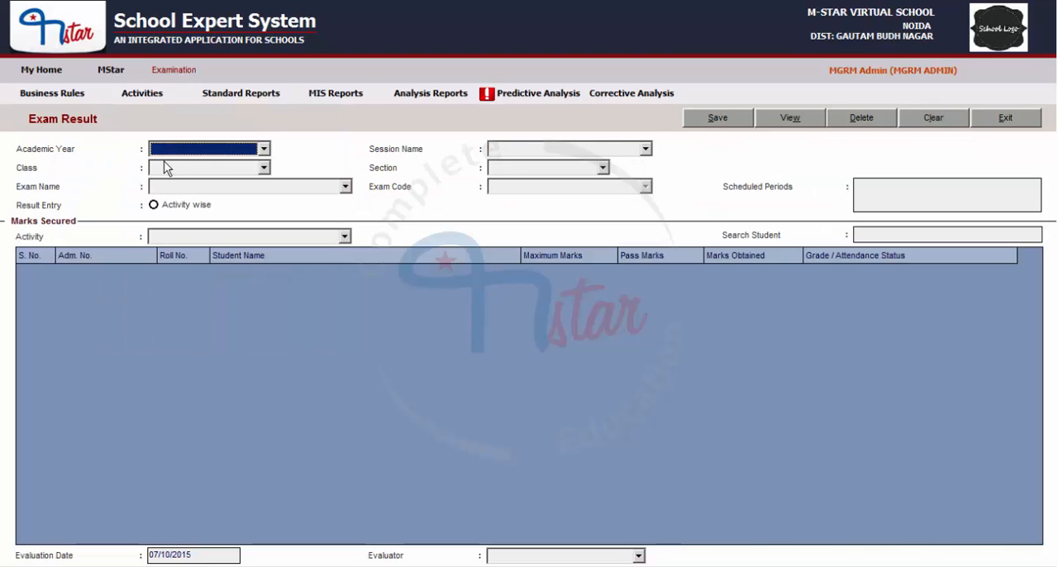
{"action": "key", "text": "alt+Down"}
{"action": "left_click", "coordinate": [176, 162]}
{"action": "left_click", "coordinate": [507, 154]}
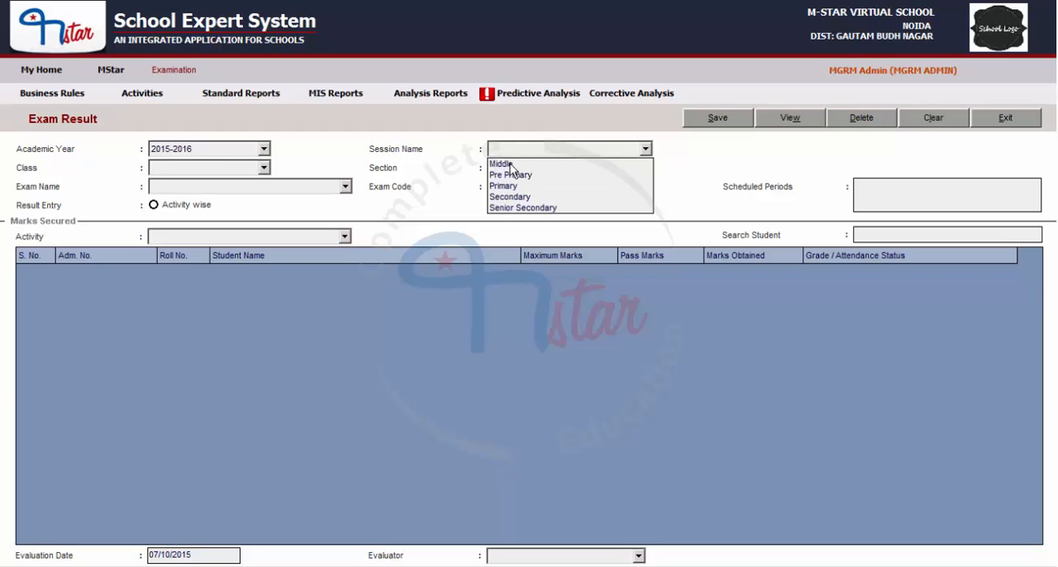
{"action": "left_click", "coordinate": [506, 165]}
{"action": "left_click", "coordinate": [222, 168]}
{"action": "left_click", "coordinate": [218, 182]}
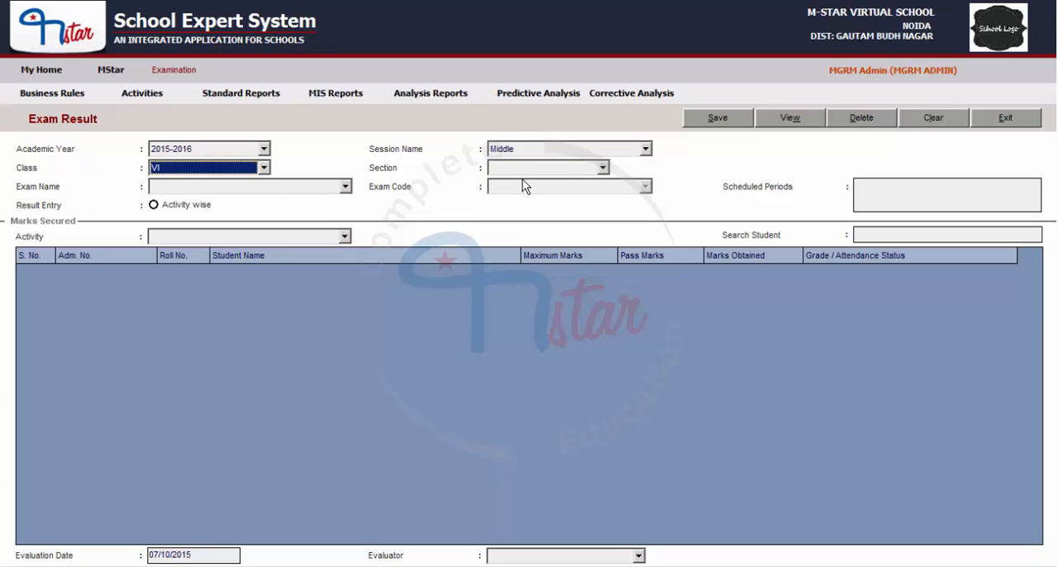
{"action": "left_click", "coordinate": [539, 170]}
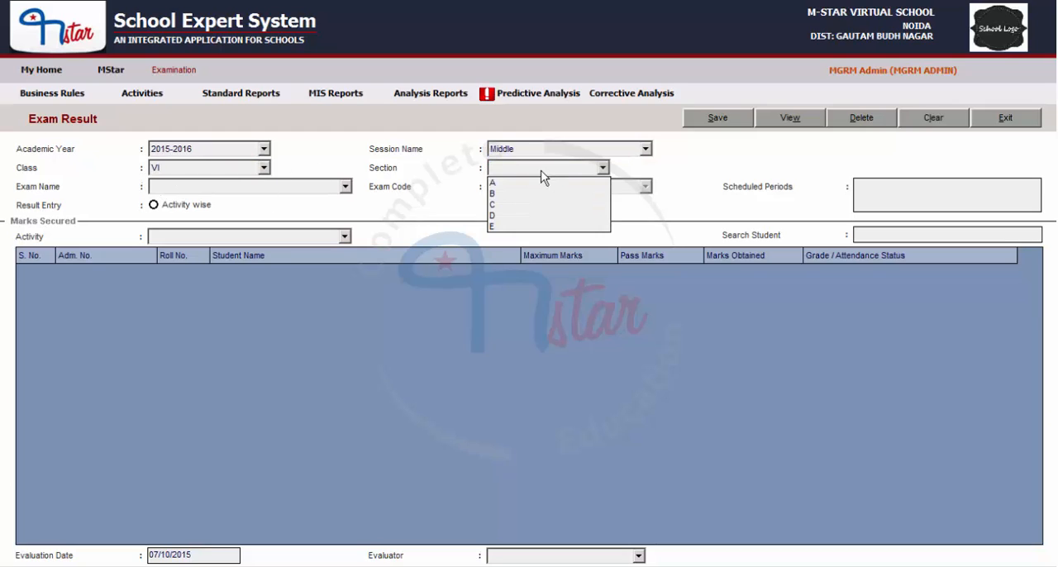
{"action": "left_click", "coordinate": [203, 188]}
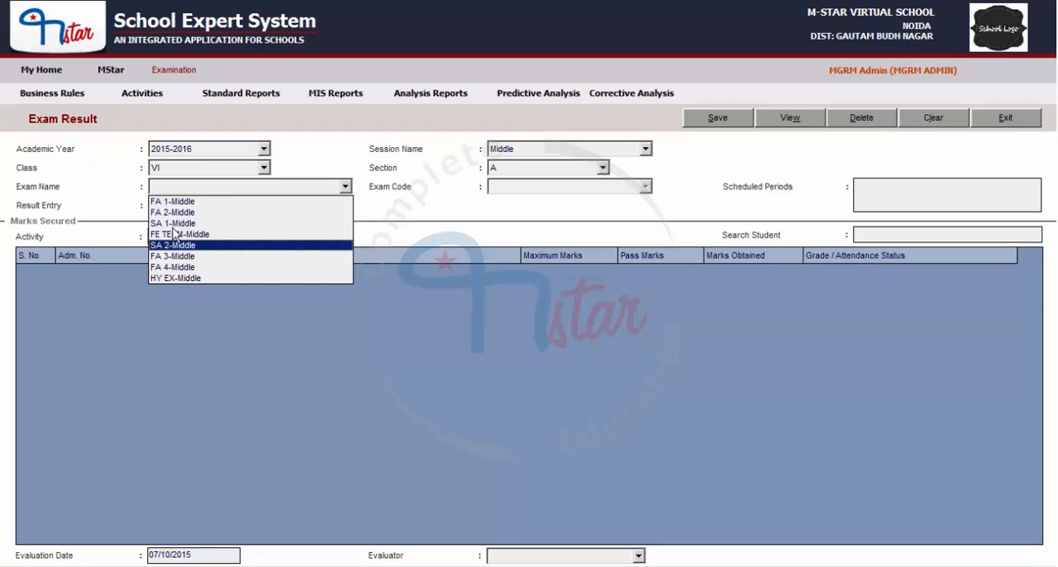
{"action": "left_click", "coordinate": [173, 223]}
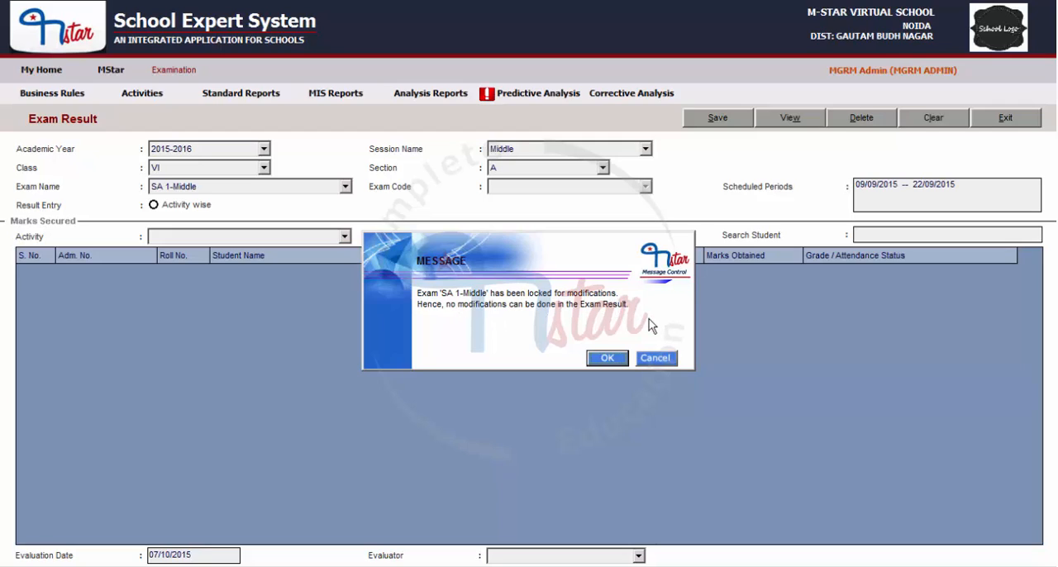
{"action": "left_click", "coordinate": [606, 358]}
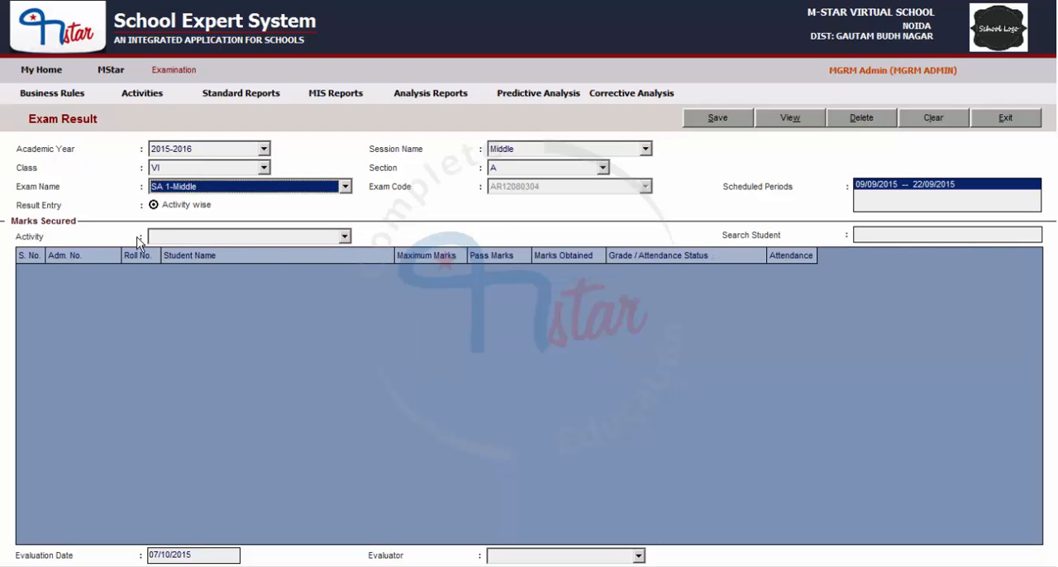
Step: Load the ENGLISH activity results and try to edit the obtained marks of several students
{"action": "left_click", "coordinate": [210, 236]}
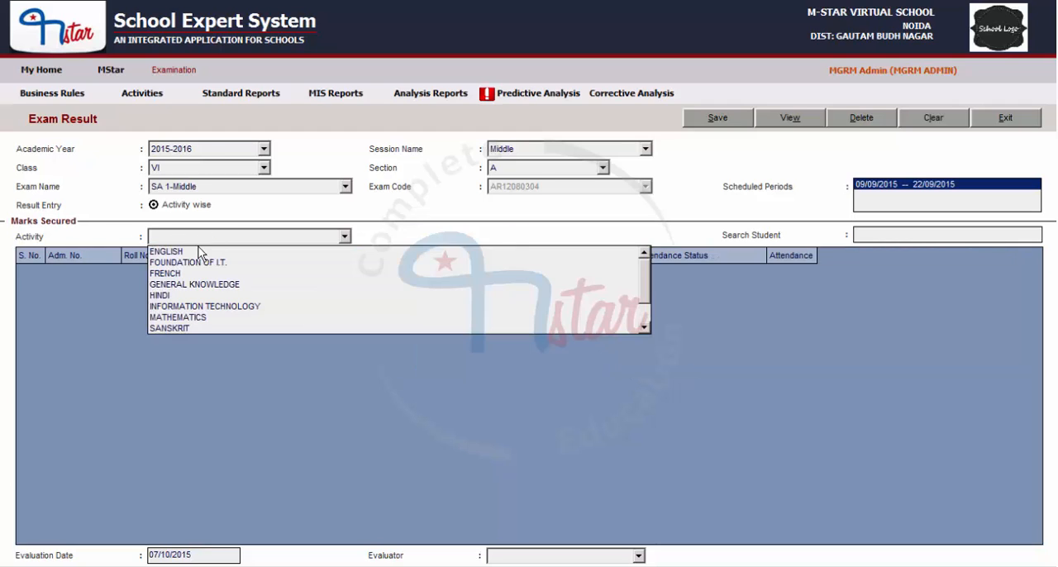
{"action": "left_click", "coordinate": [190, 247]}
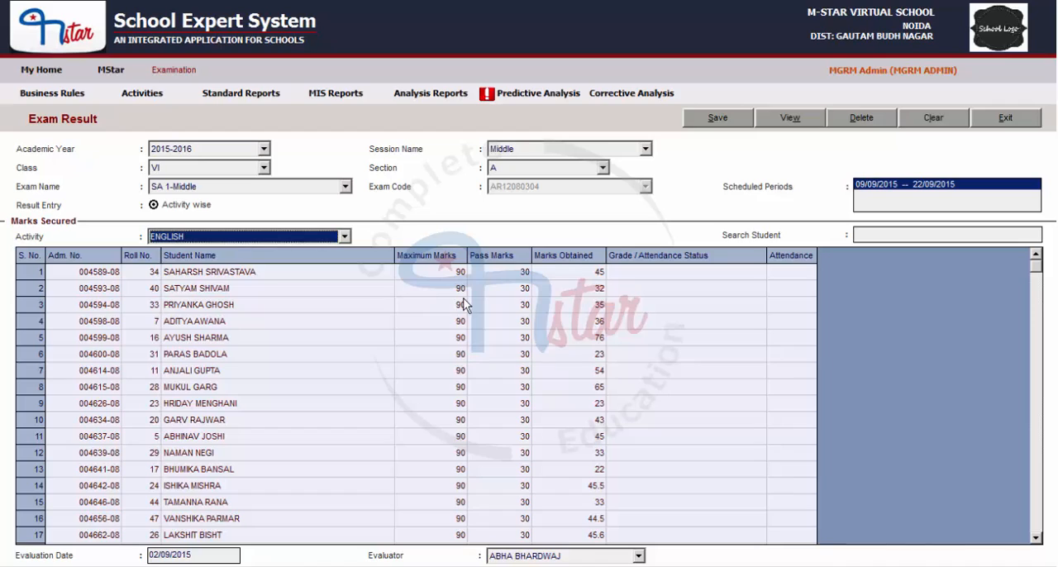
{"action": "left_click", "coordinate": [561, 319]}
{"action": "left_click", "coordinate": [565, 350]}
{"action": "left_click", "coordinate": [557, 402]}
{"action": "left_click", "coordinate": [559, 467]}
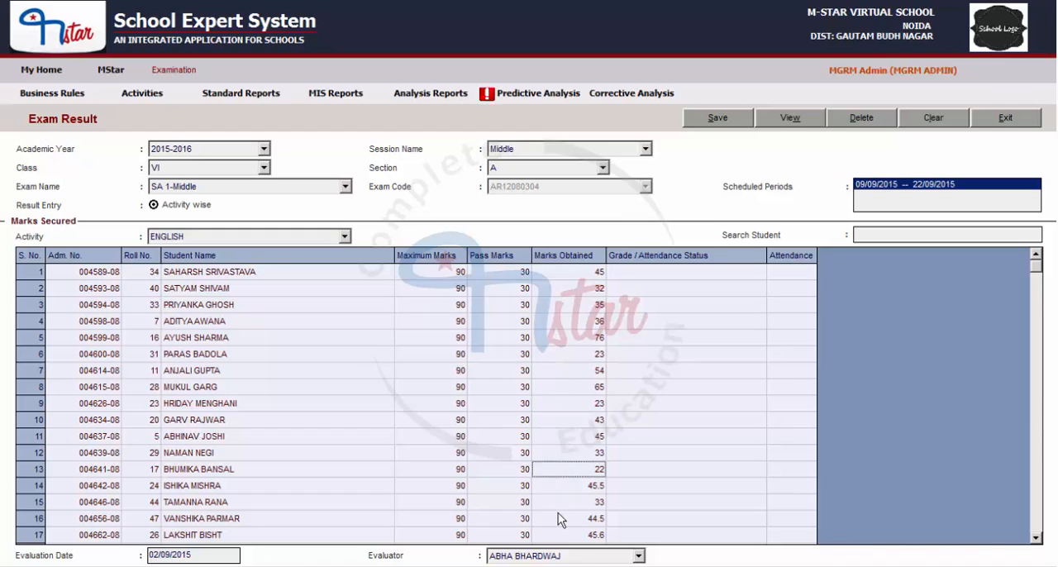
Step: Try to edit the obtained ENGLISH marks of two more students in exam SA 1-Middle
{"action": "left_click", "coordinate": [558, 516]}
{"action": "left_click", "coordinate": [563, 396]}
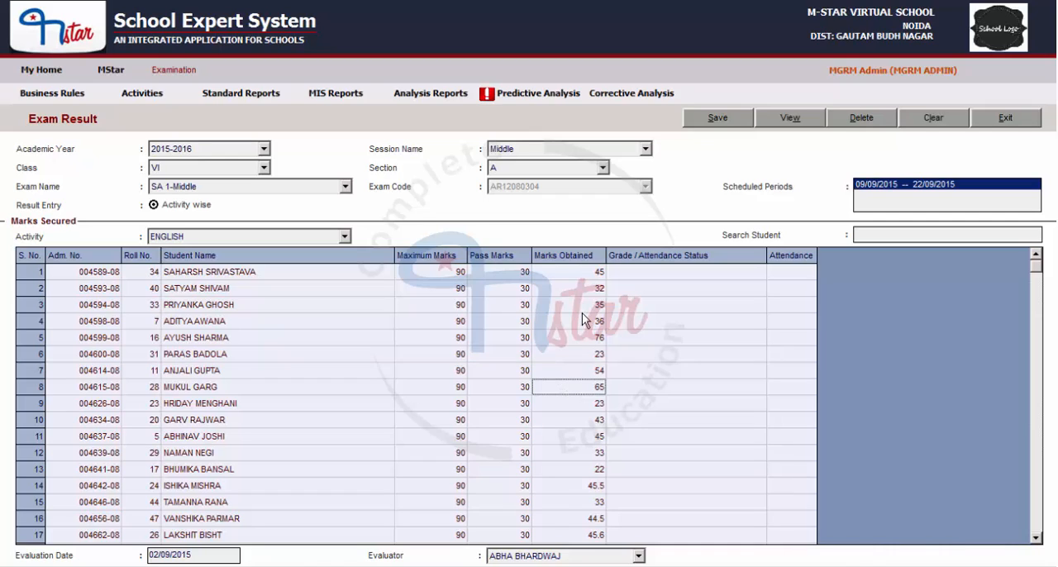
Step: Switch the exam to FA 1-Middle and load its ENGLISH activity results for comparison
{"action": "left_click", "coordinate": [208, 184]}
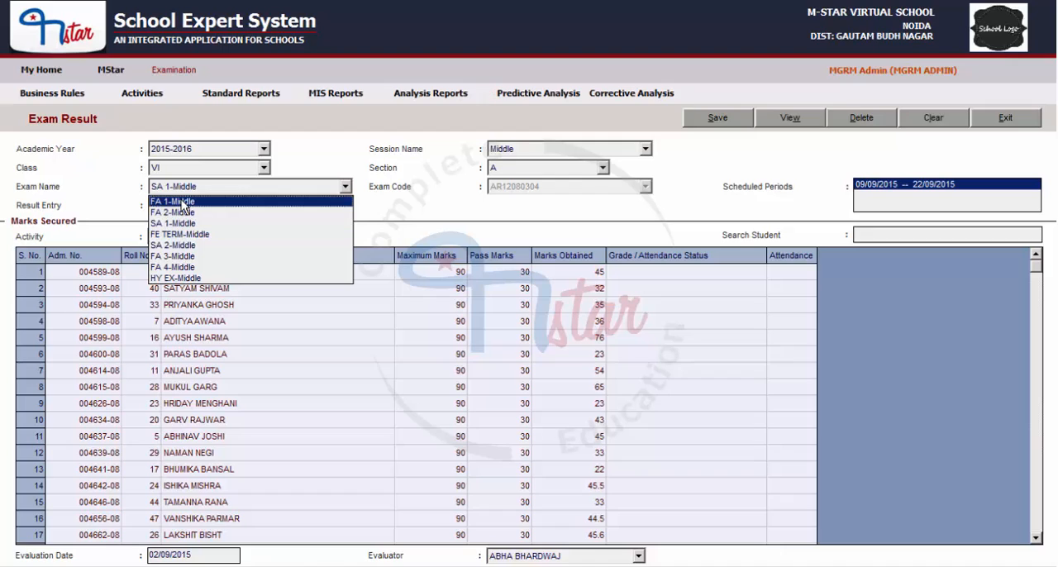
{"action": "left_click", "coordinate": [182, 201]}
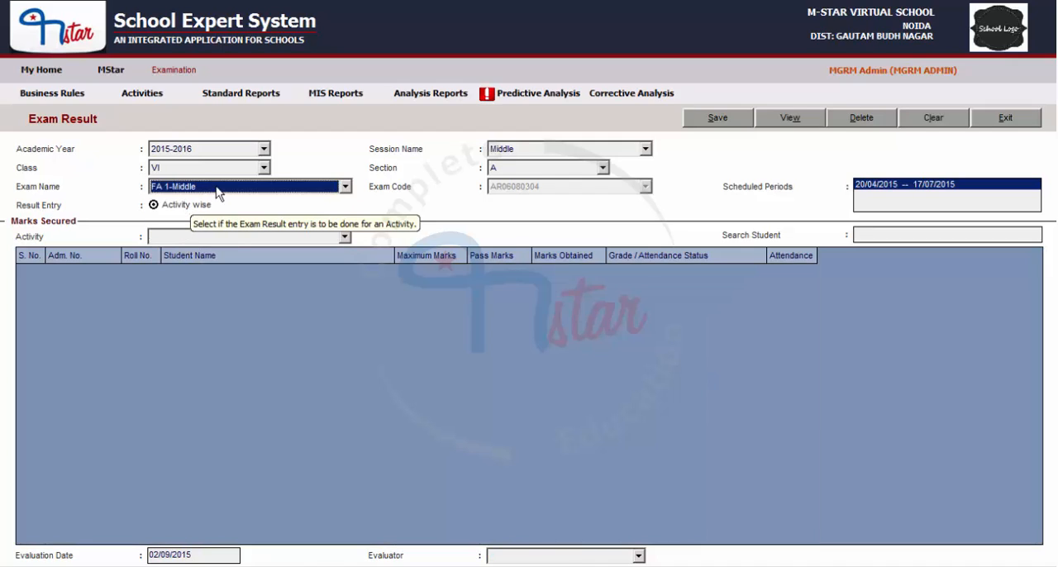
{"action": "left_click", "coordinate": [422, 218]}
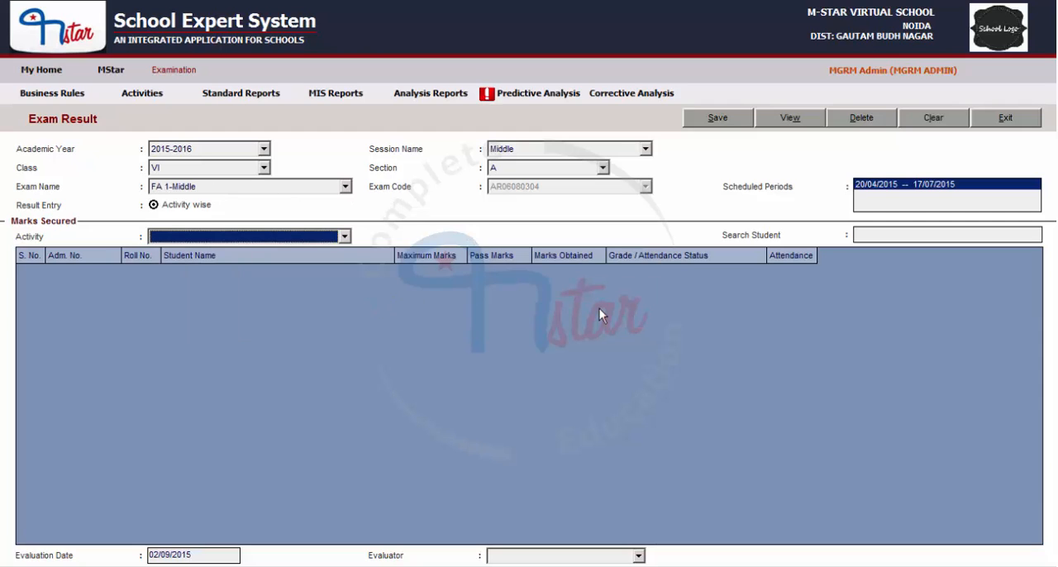
{"action": "left_click", "coordinate": [217, 239]}
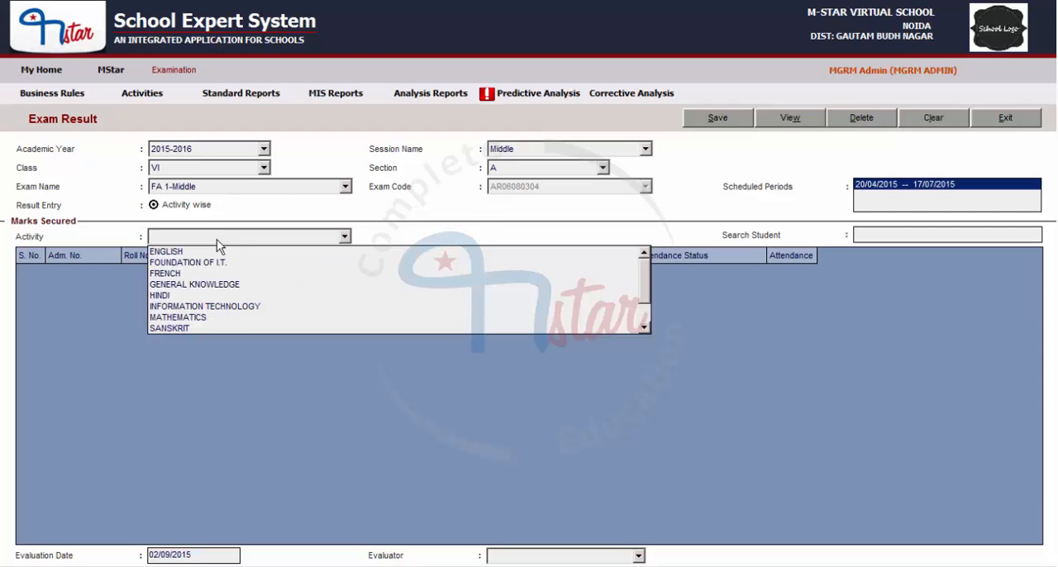
{"action": "left_click", "coordinate": [160, 252]}
Step: Open the obtained marks of several students for editing in FA 1-Middle, and clear the form without saving changes
{"action": "left_click", "coordinate": [569, 368]}
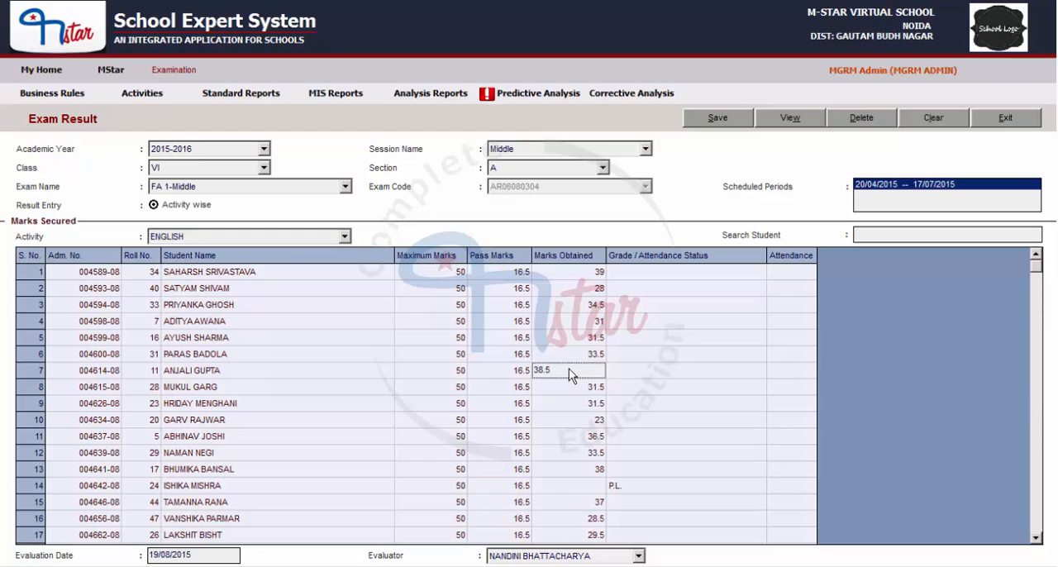
{"action": "left_click", "coordinate": [565, 407]}
{"action": "left_click", "coordinate": [562, 455]}
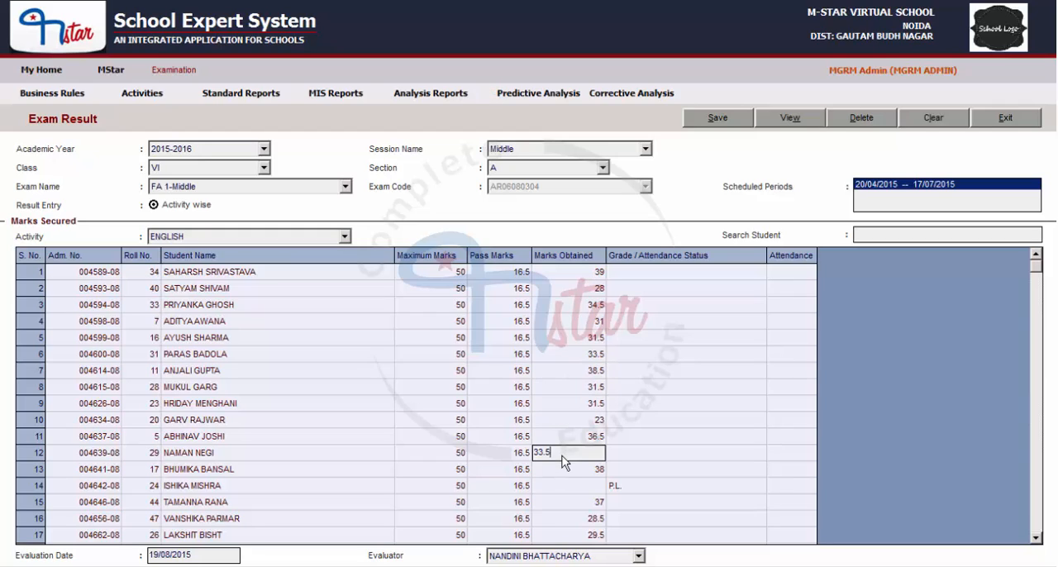
{"action": "left_click", "coordinate": [566, 503]}
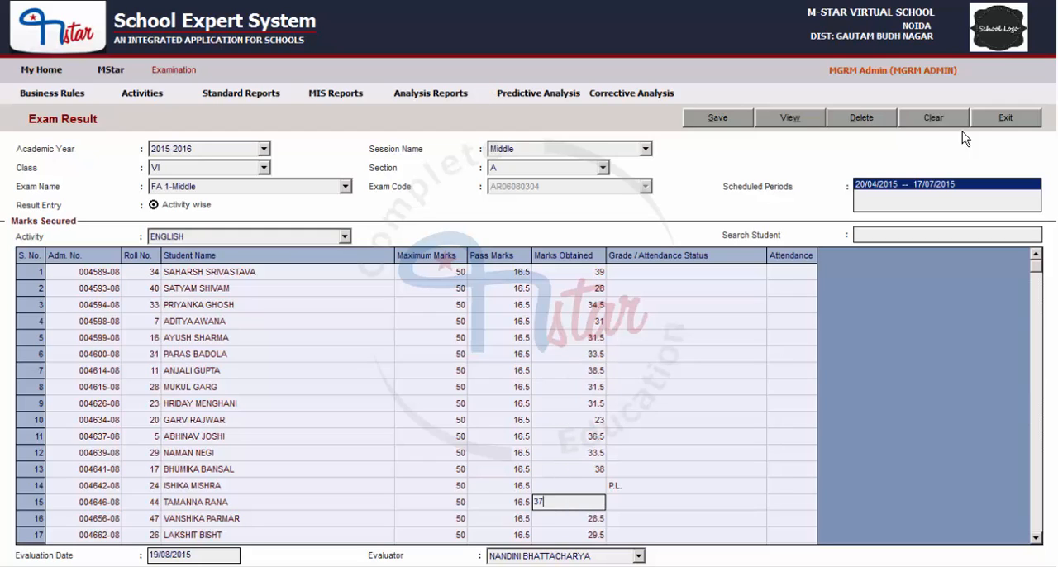
{"action": "left_click", "coordinate": [940, 119]}
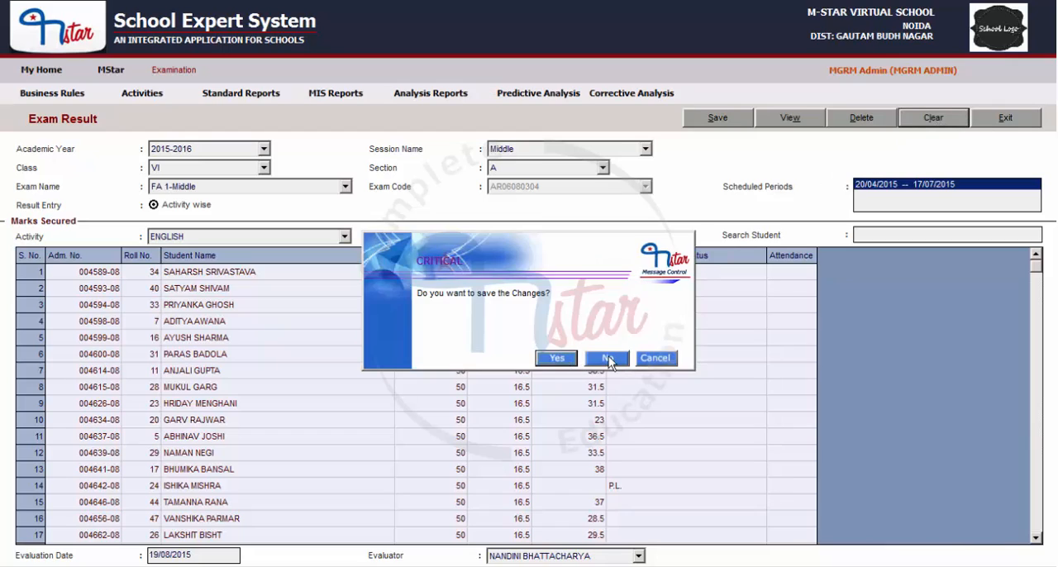
{"action": "left_click", "coordinate": [608, 358]}
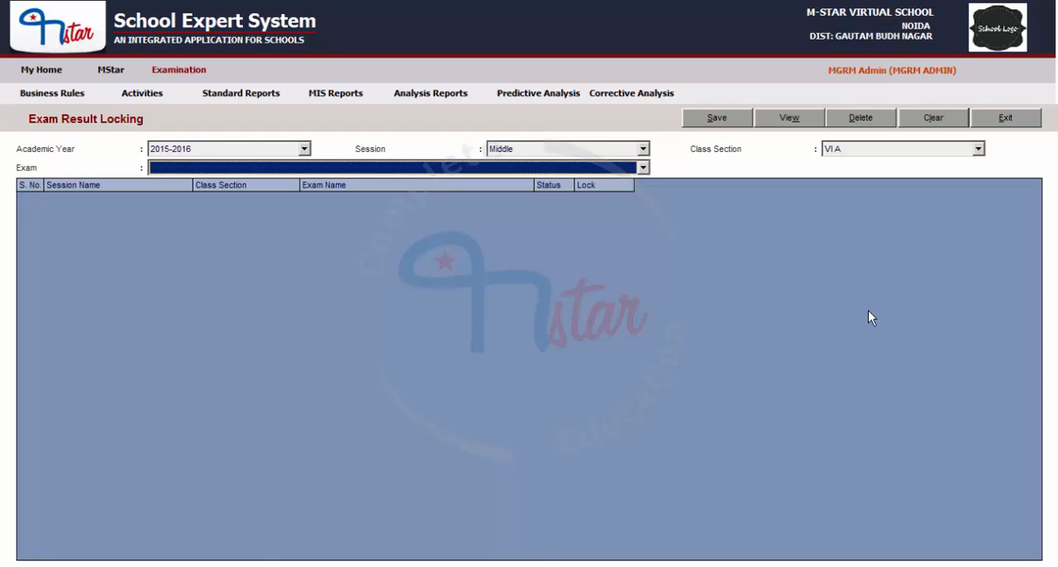
Step: Check the exam choices for 2015-2016, session Middle, class section VI A, and clear the Exam Result Locking form
{"action": "left_click", "coordinate": [428, 170]}
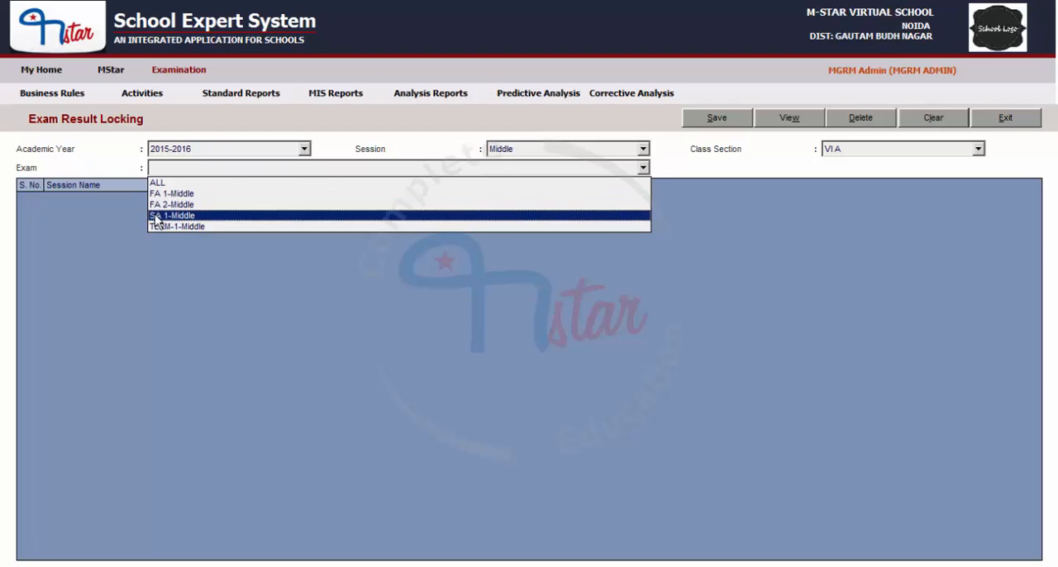
{"action": "left_click", "coordinate": [348, 138]}
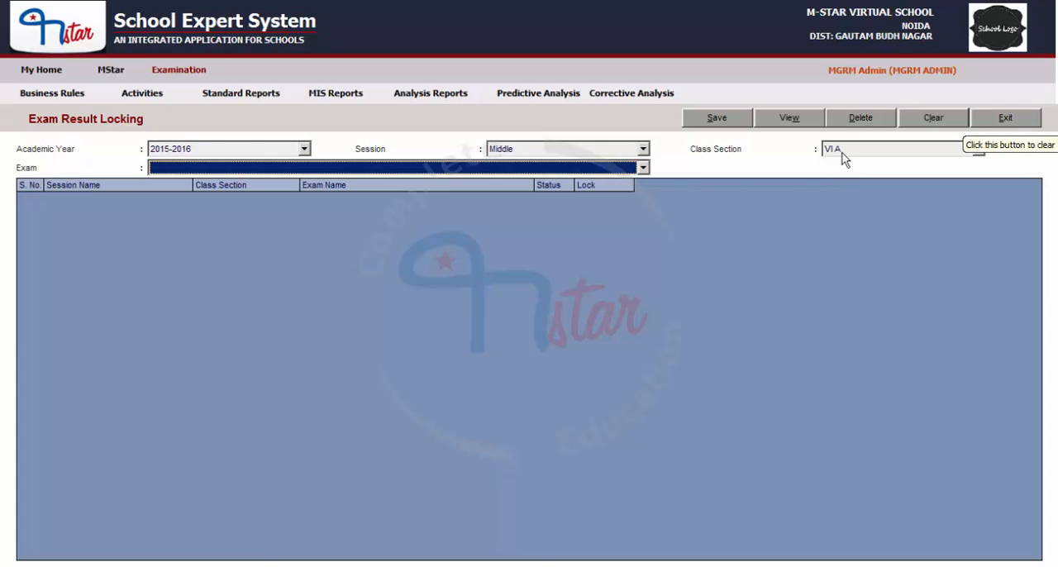
{"action": "left_click", "coordinate": [933, 117]}
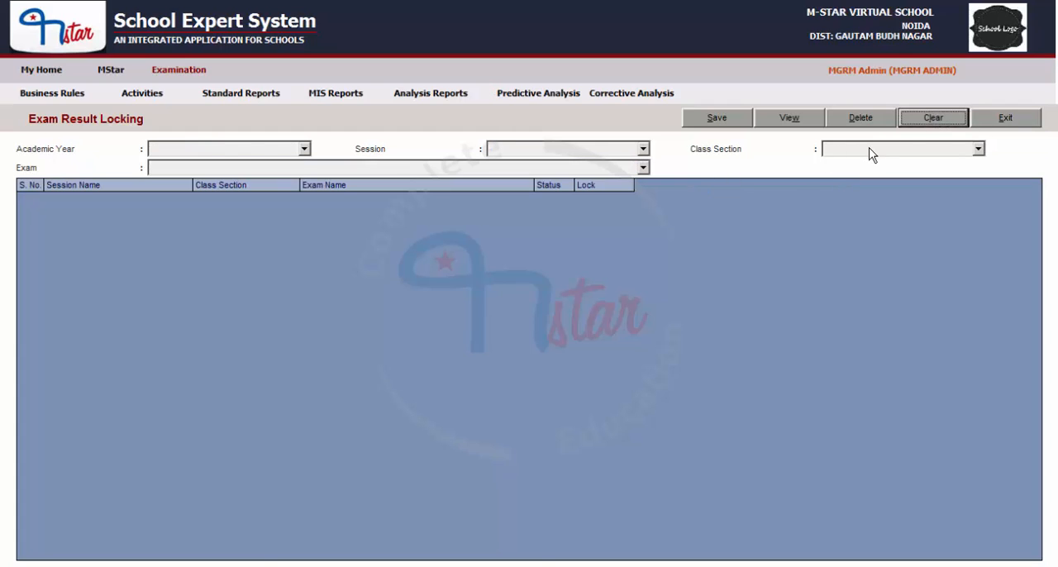